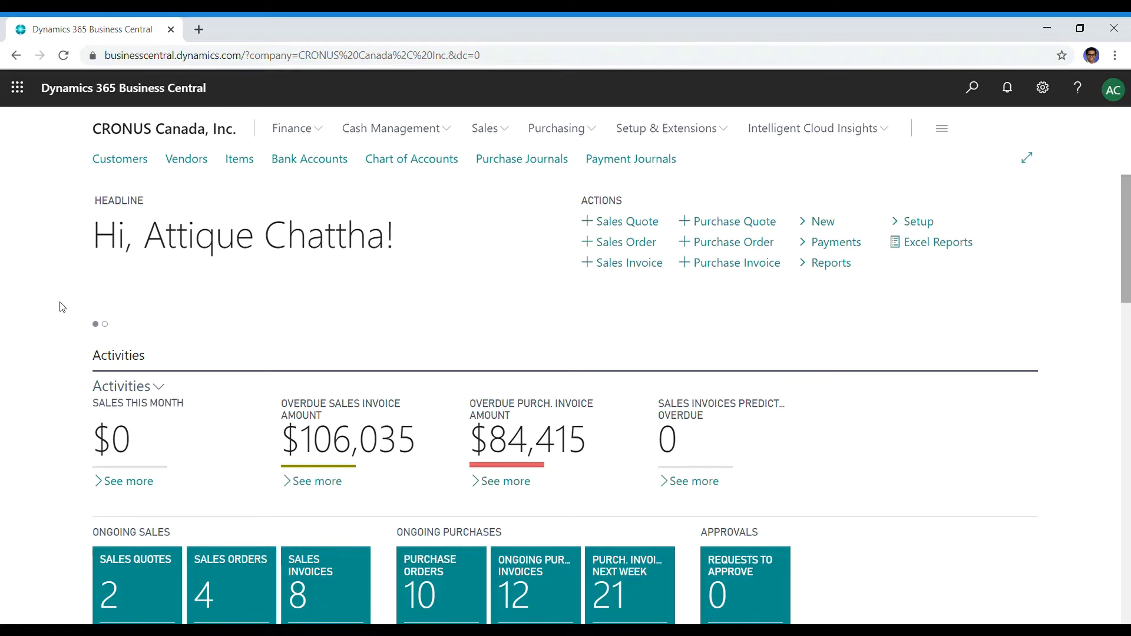
- On the B010 TD Bank account card, list all bank export/import setups for the payment export format
click(303, 162)
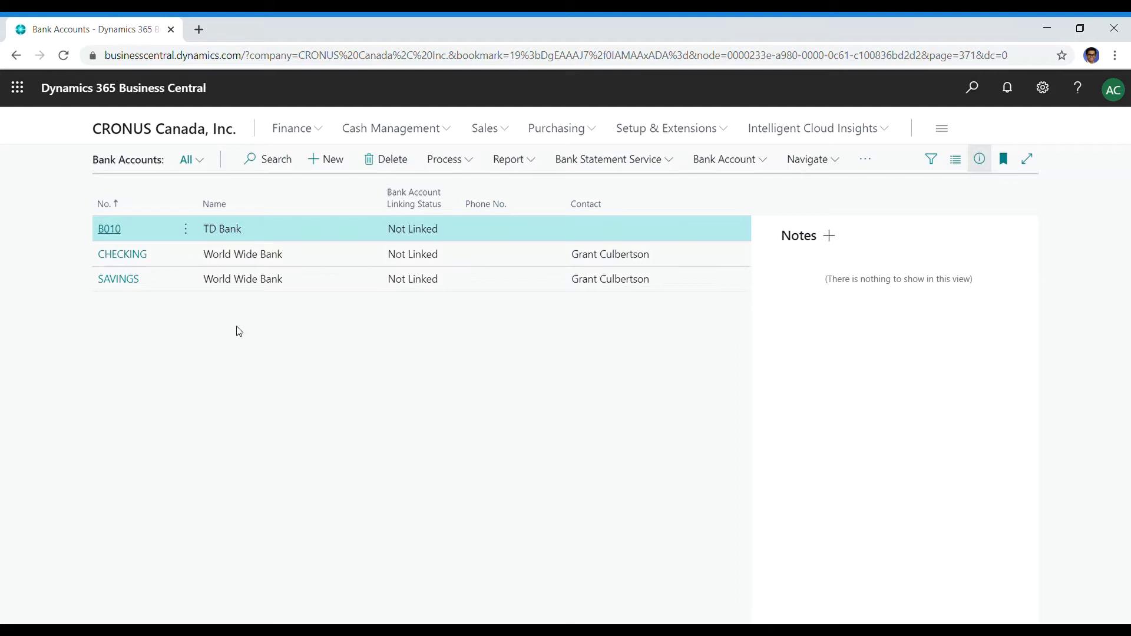
click(109, 229)
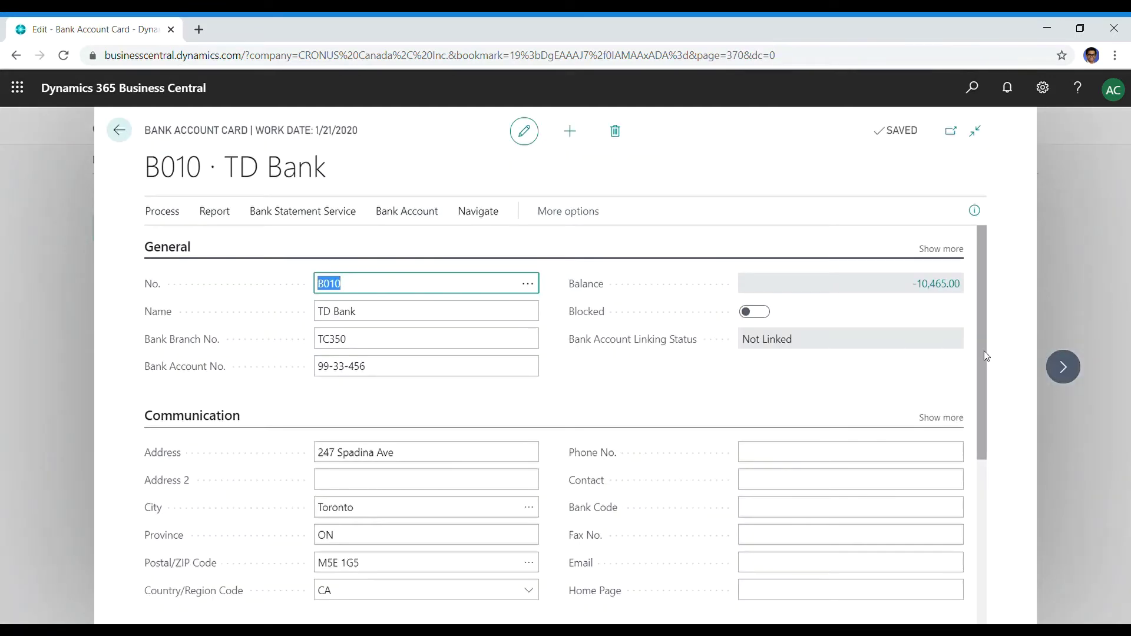
scroll(979, 394, down, 5)
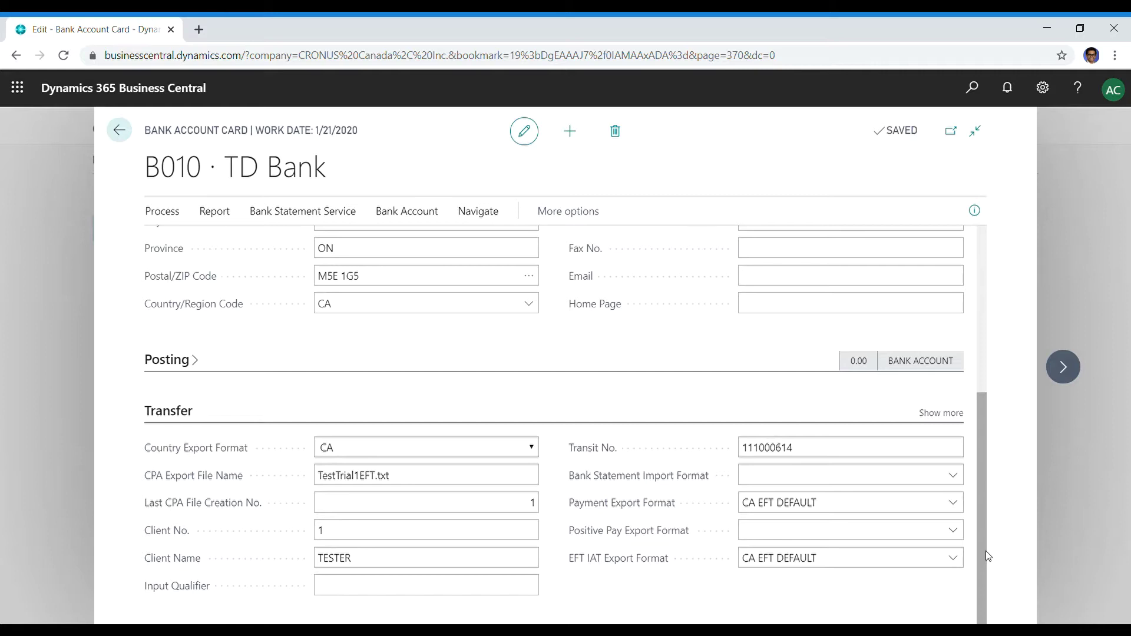
click(954, 504)
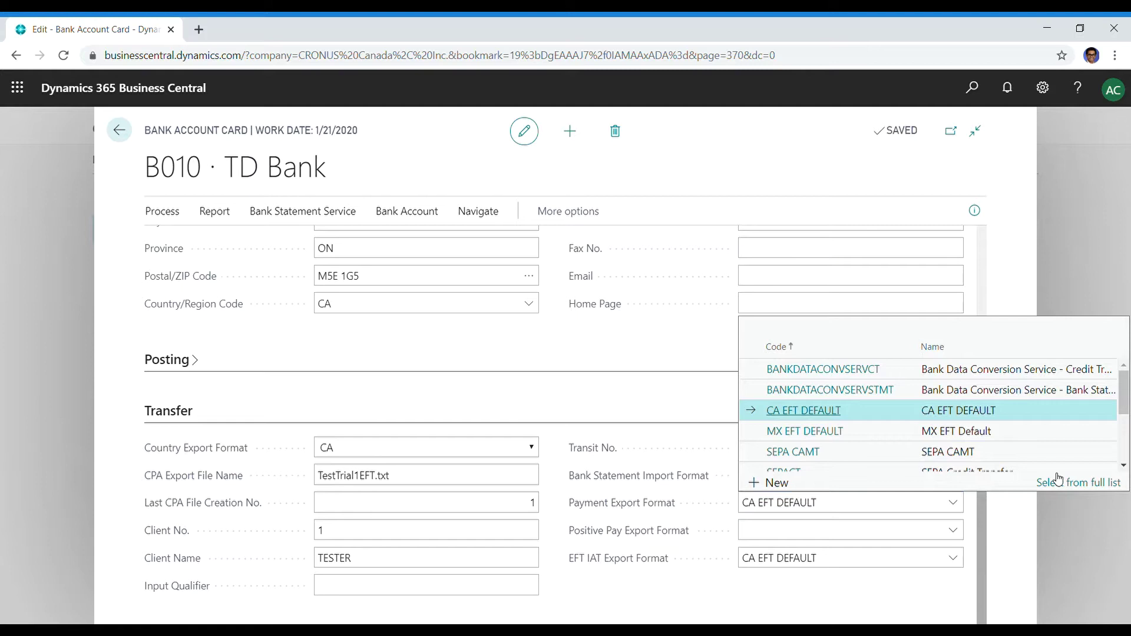
click(1058, 483)
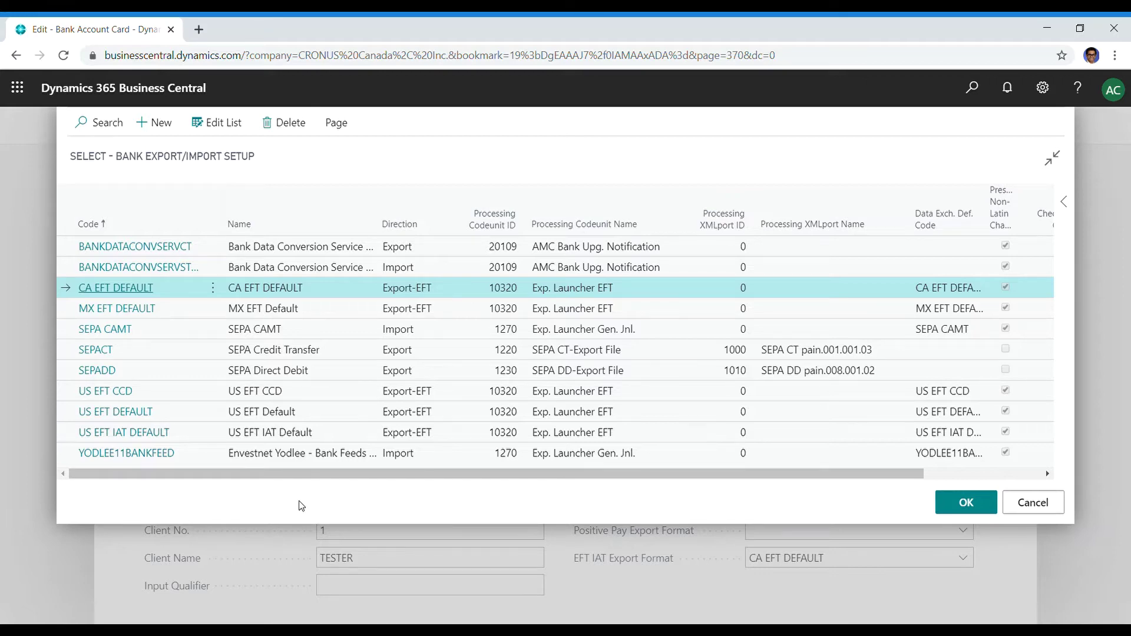
- Keep CA EFT DEFAULT as TD Bank's payment export format and return to the home page
key(Return)
key(Escape)
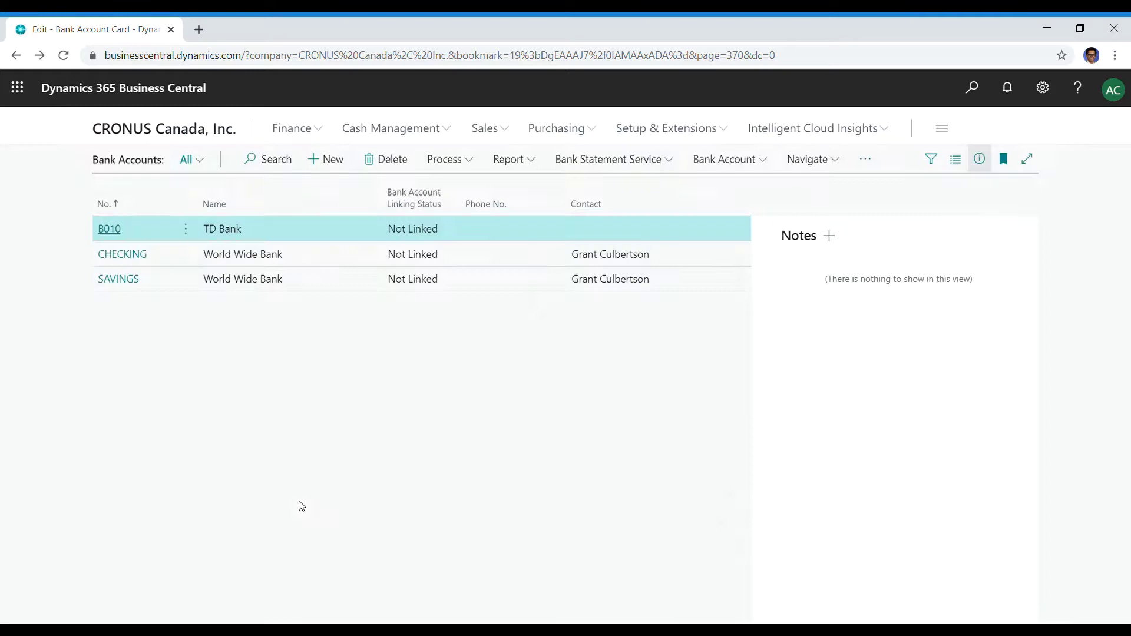
key(Escape)
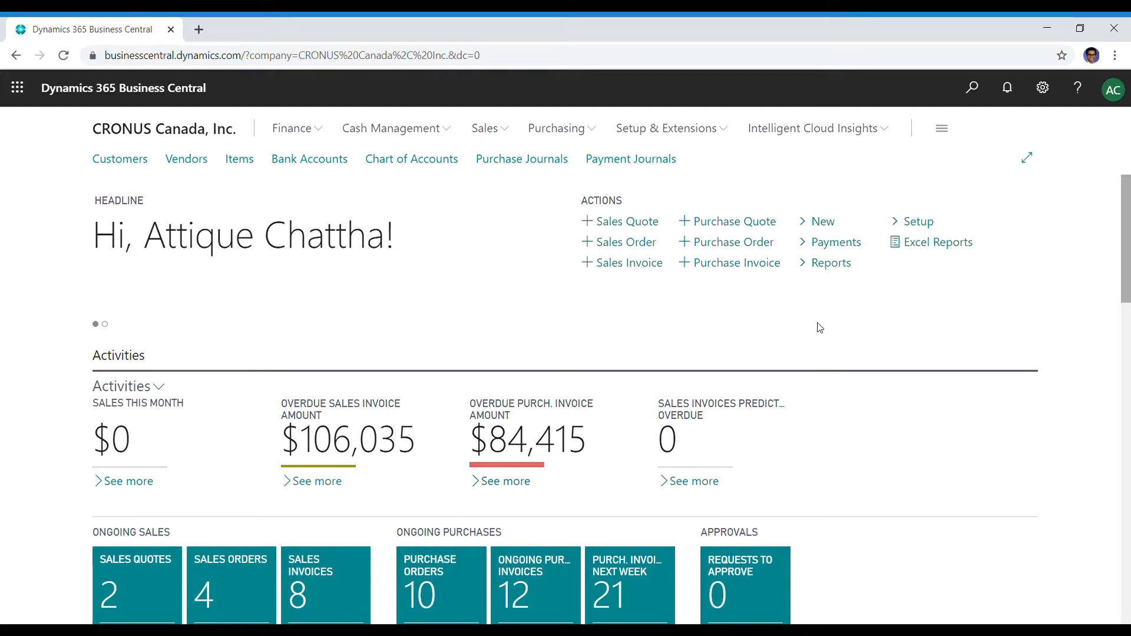
- Search 'data def' and open the Data Exchange Definitions list
click(970, 88)
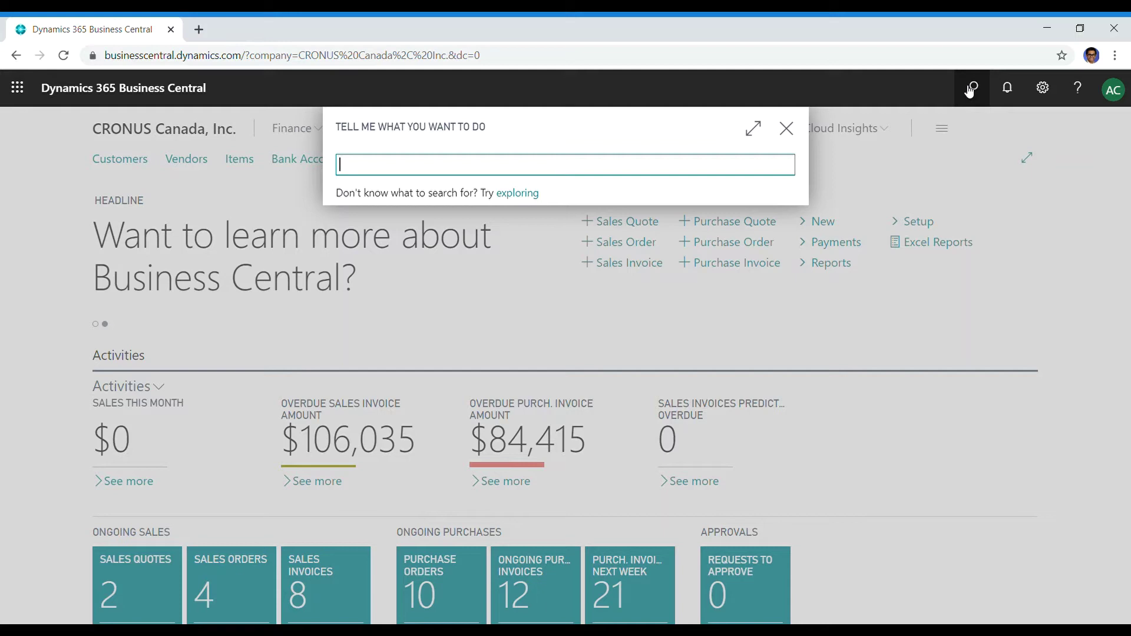
text(data def)
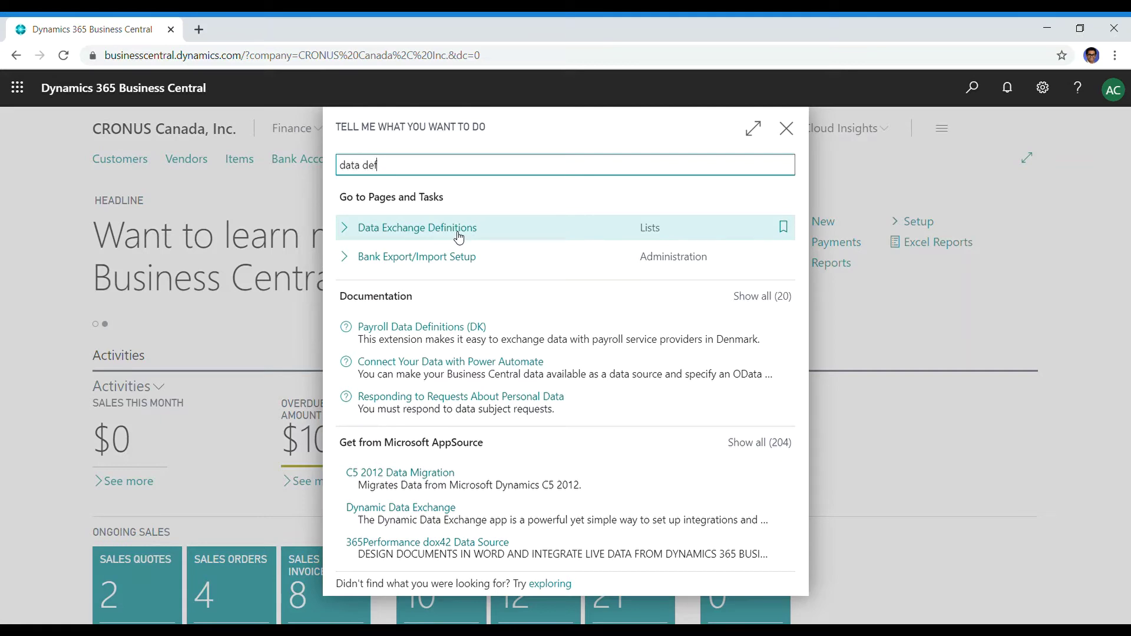
click(459, 236)
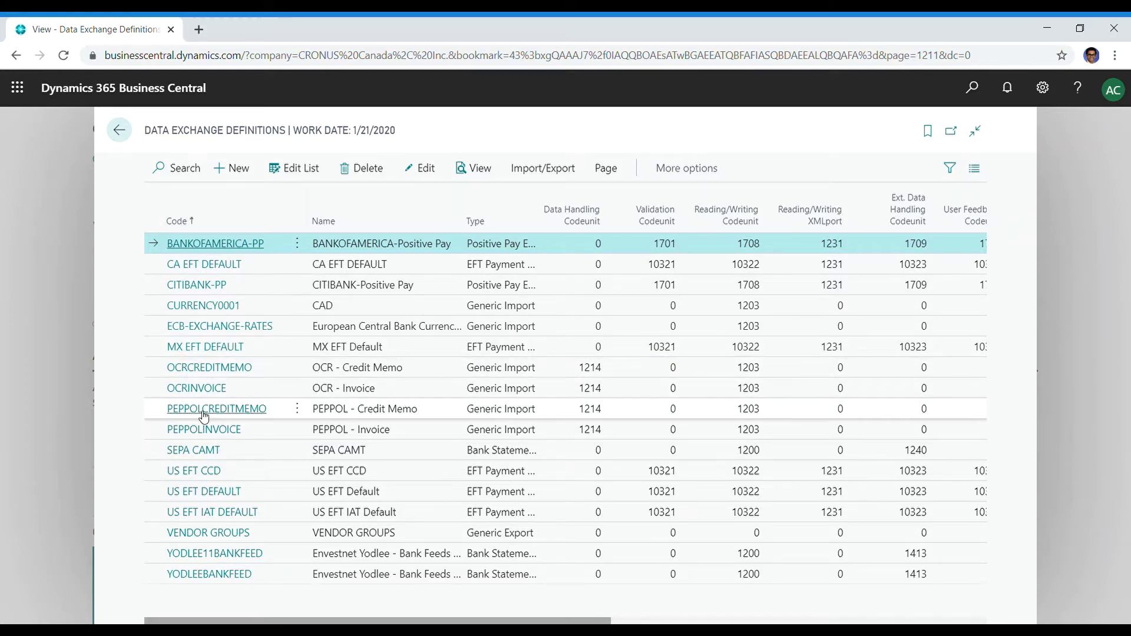
- Open the CA EFT DEFAULT definition card and scroll down to its Line and Column Definitions
click(252, 268)
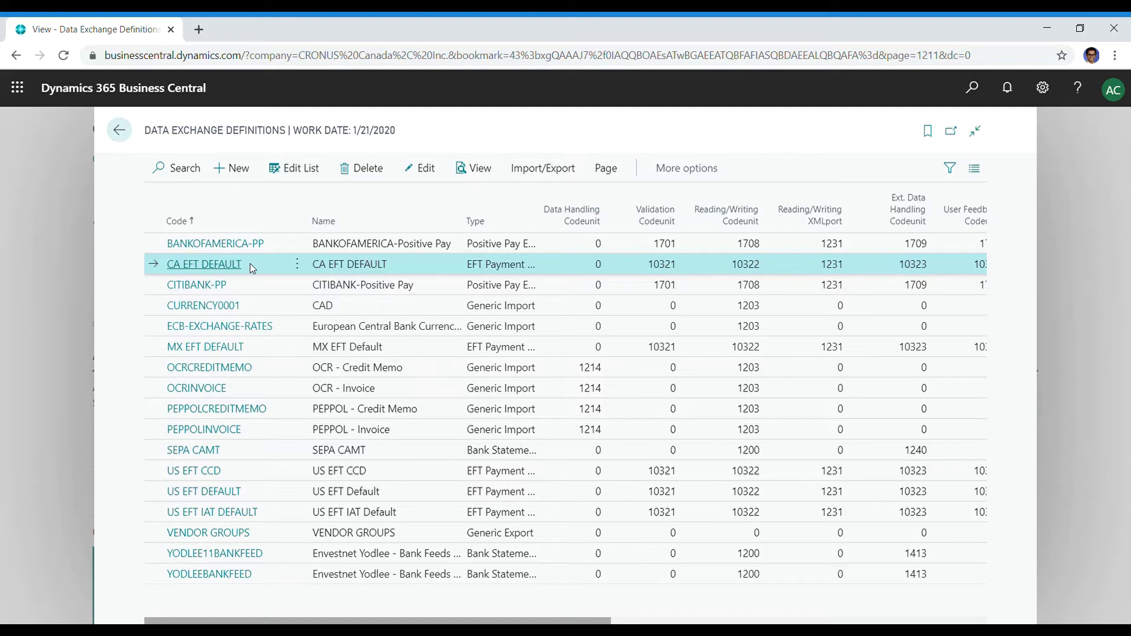
click(197, 266)
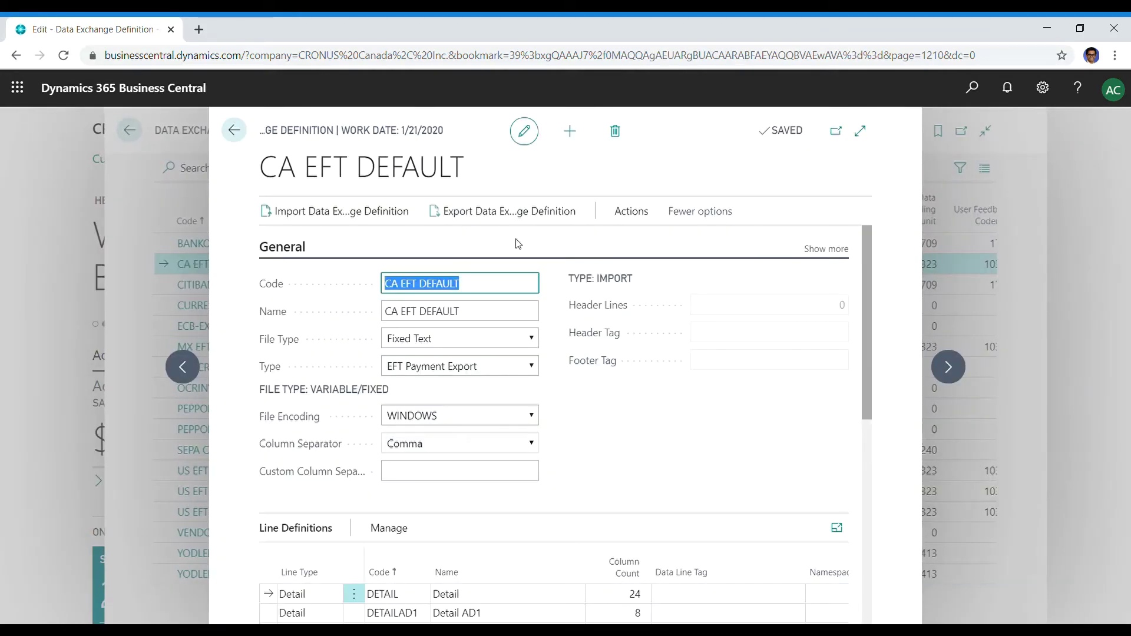
click(588, 449)
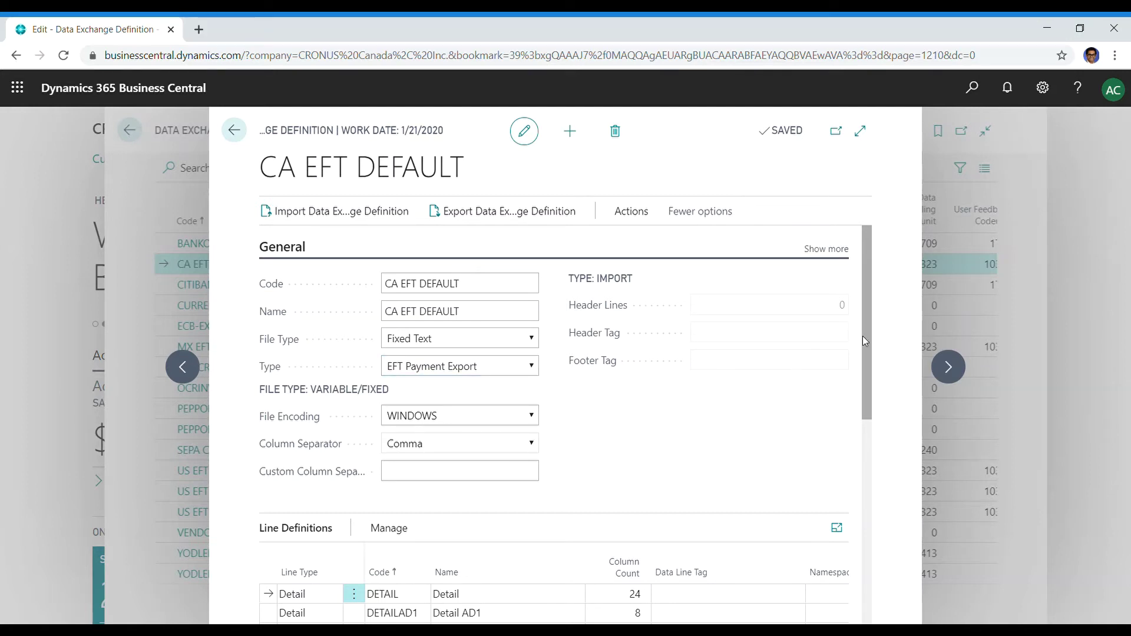
drag(863, 341, 865, 374)
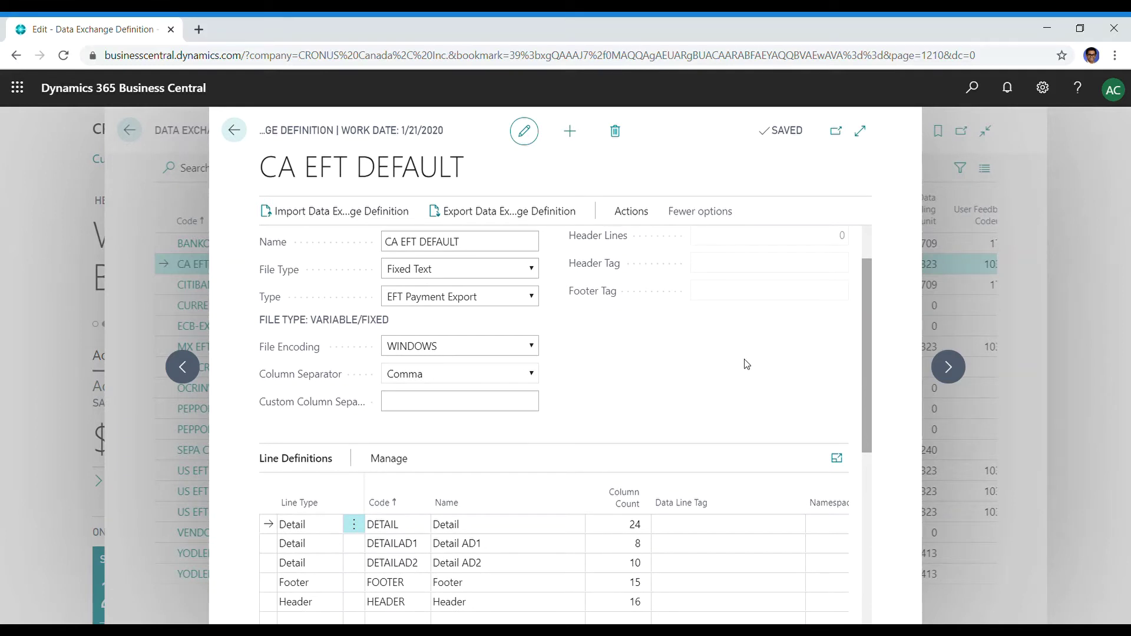
drag(862, 342, 863, 424)
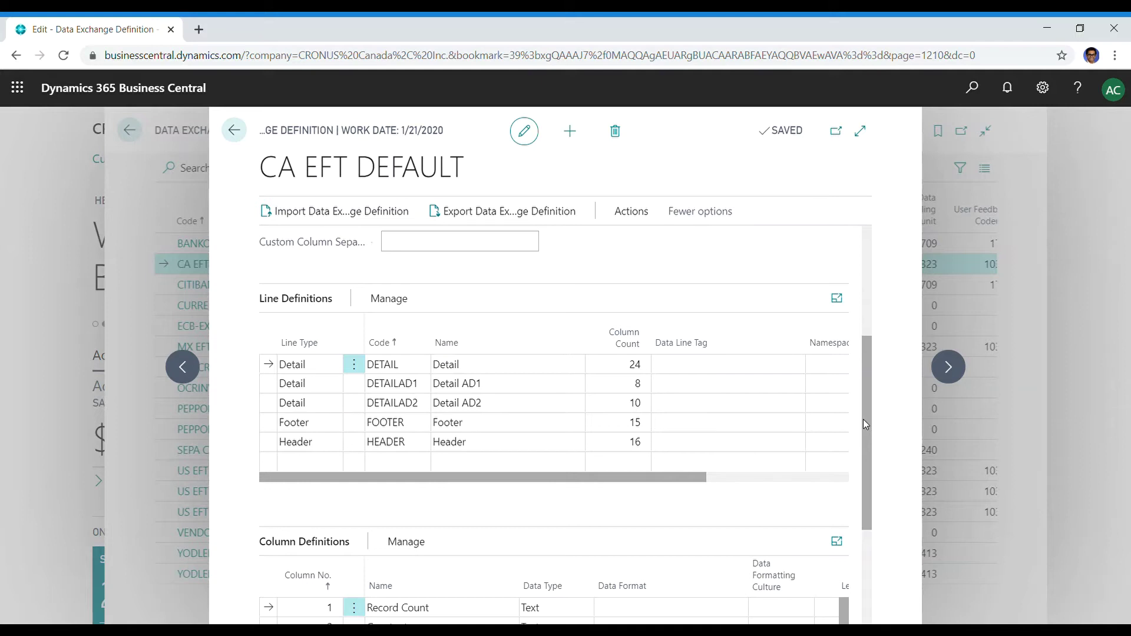
drag(863, 422, 864, 466)
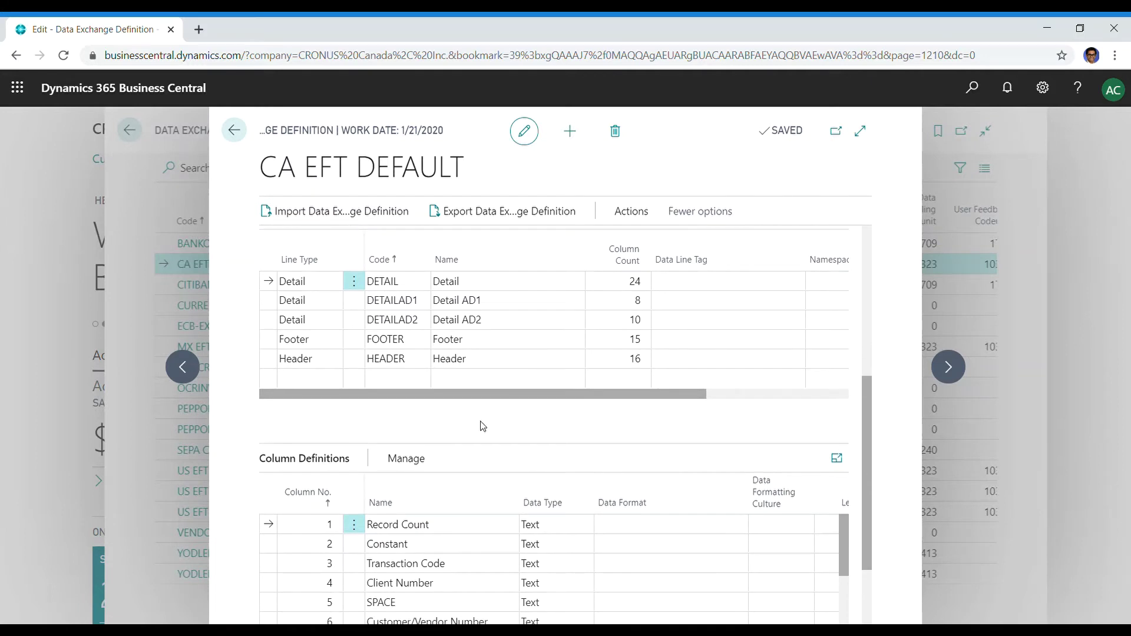
- Select the Header line definition to display its column definitions
click(490, 361)
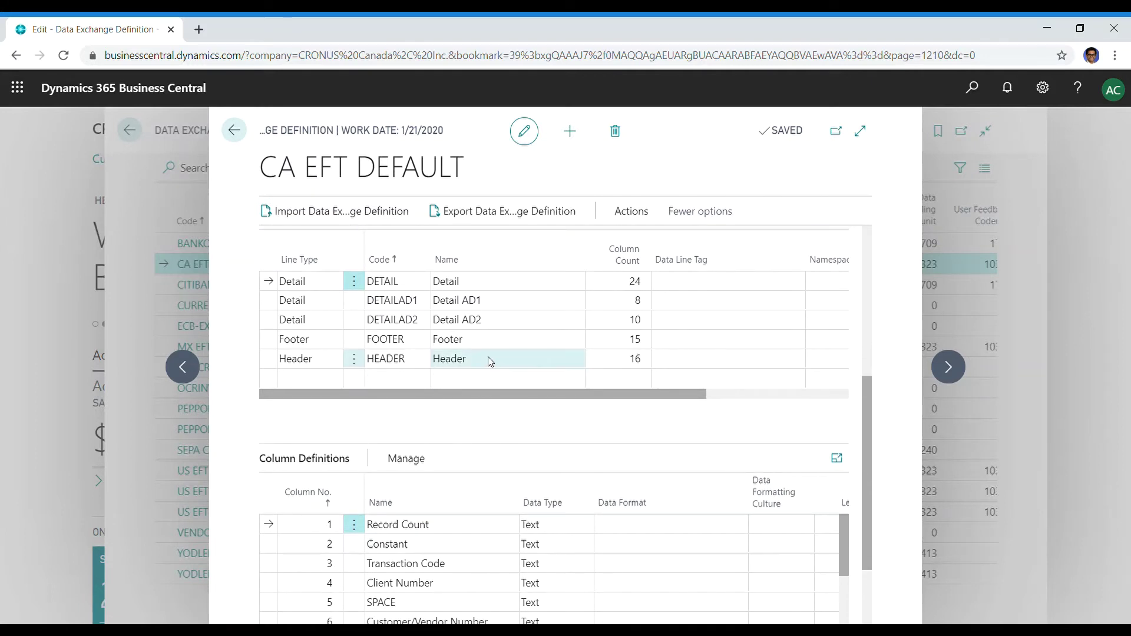
click(490, 361)
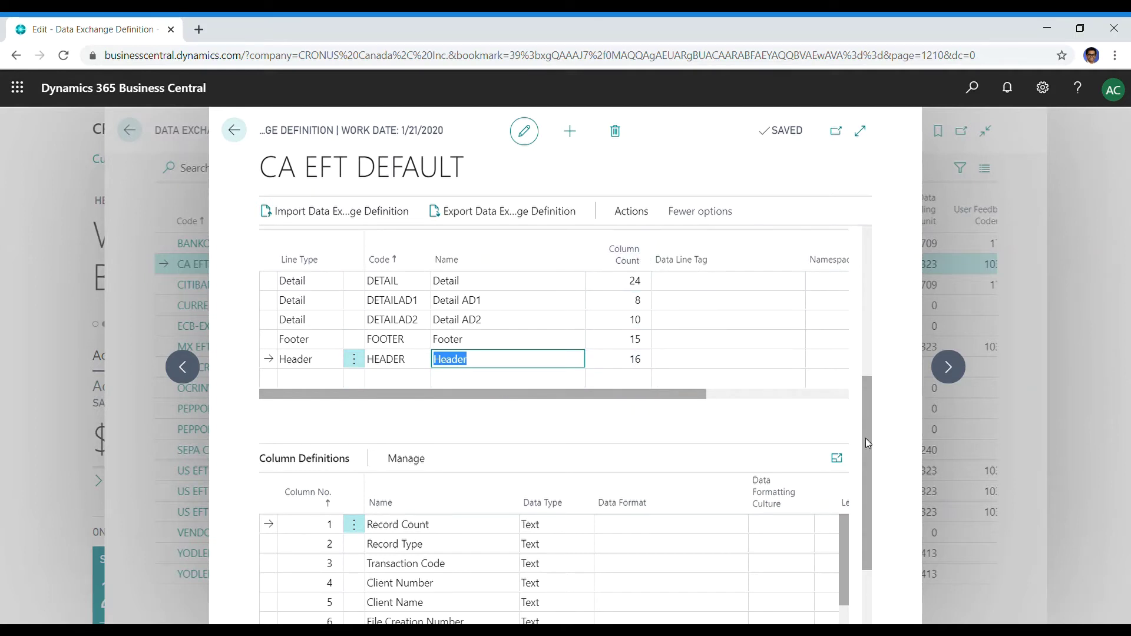
drag(865, 439, 844, 560)
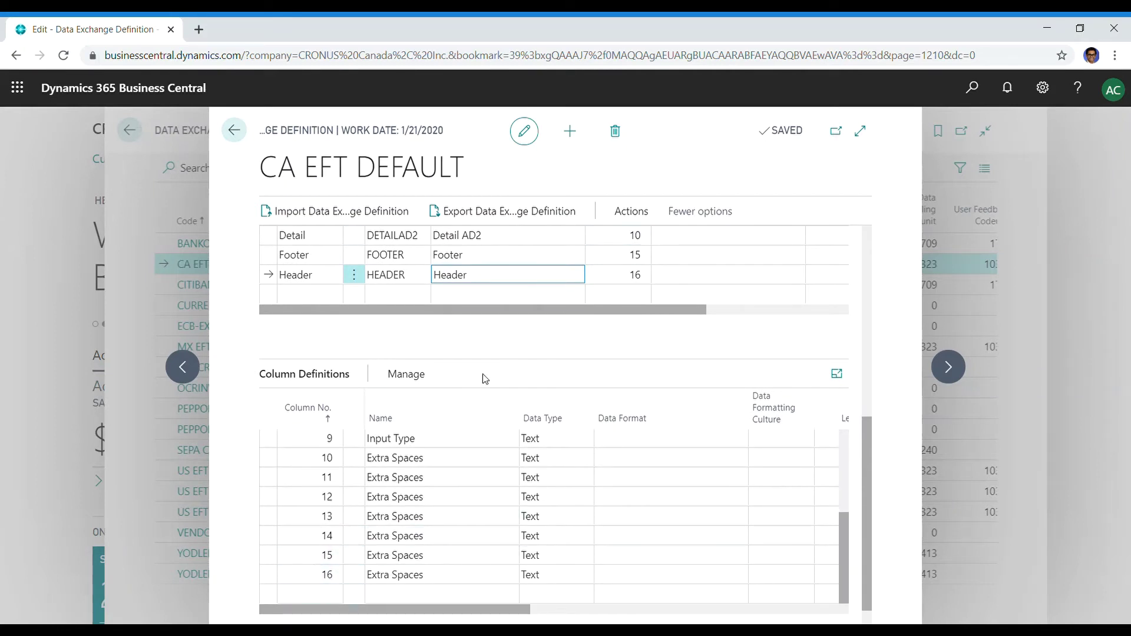
scroll(843, 492, up, 1)
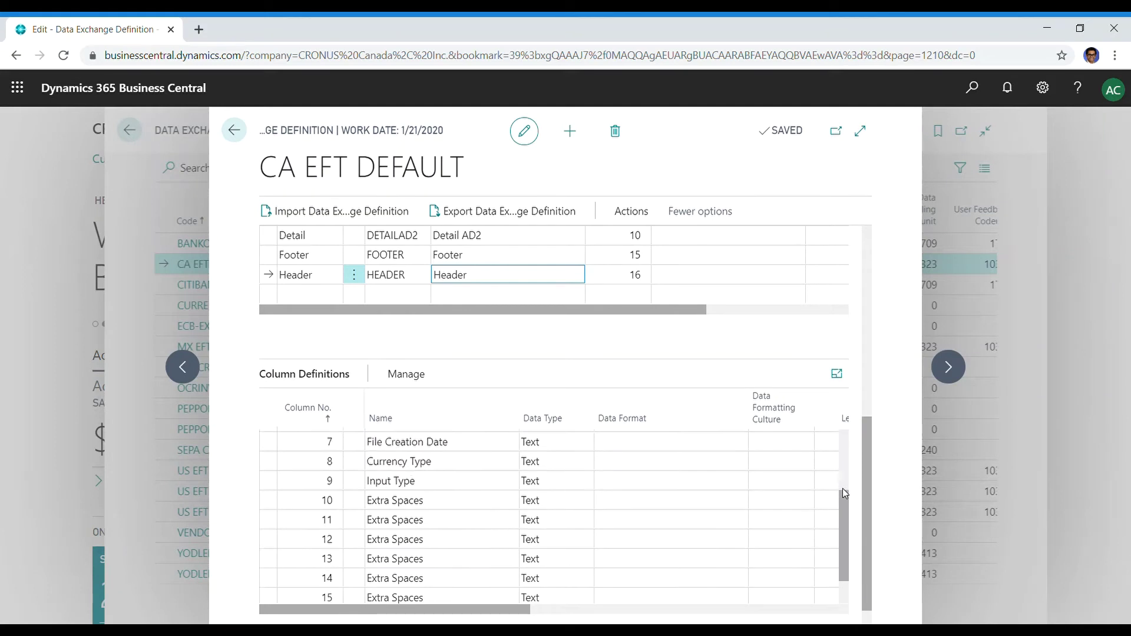
scroll(844, 494, up, 3)
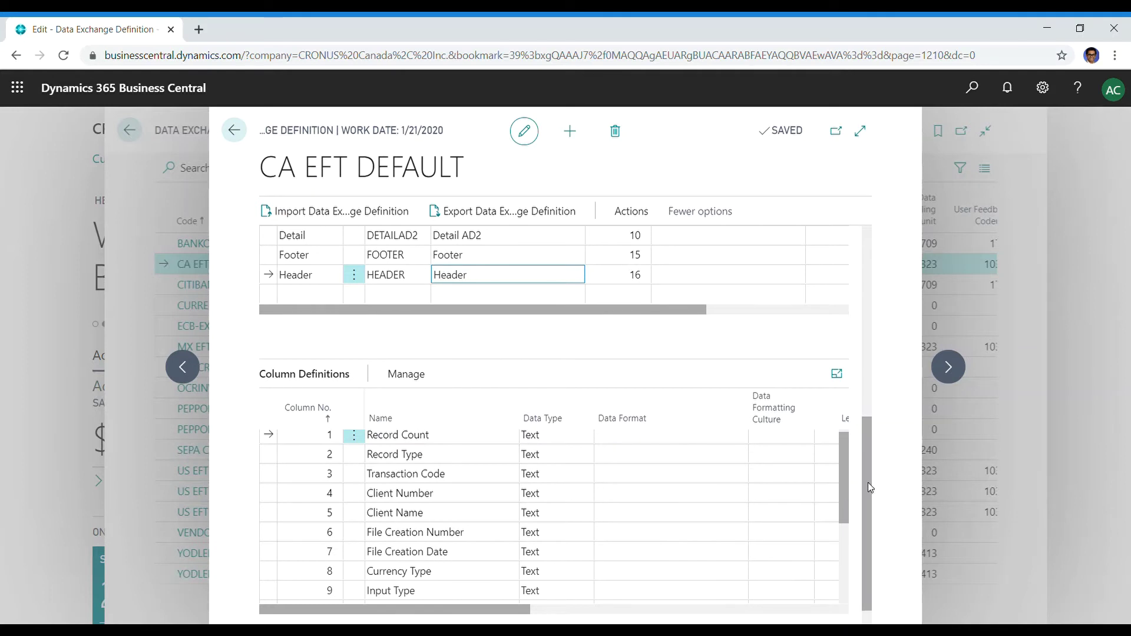
drag(868, 486, 870, 495)
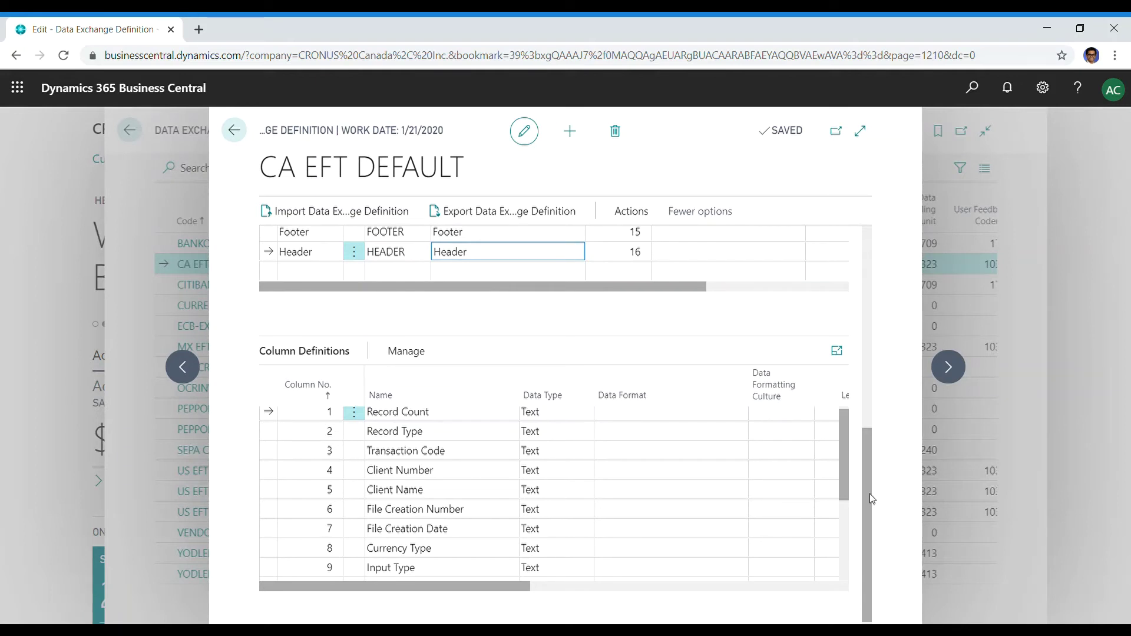
drag(871, 499, 871, 490)
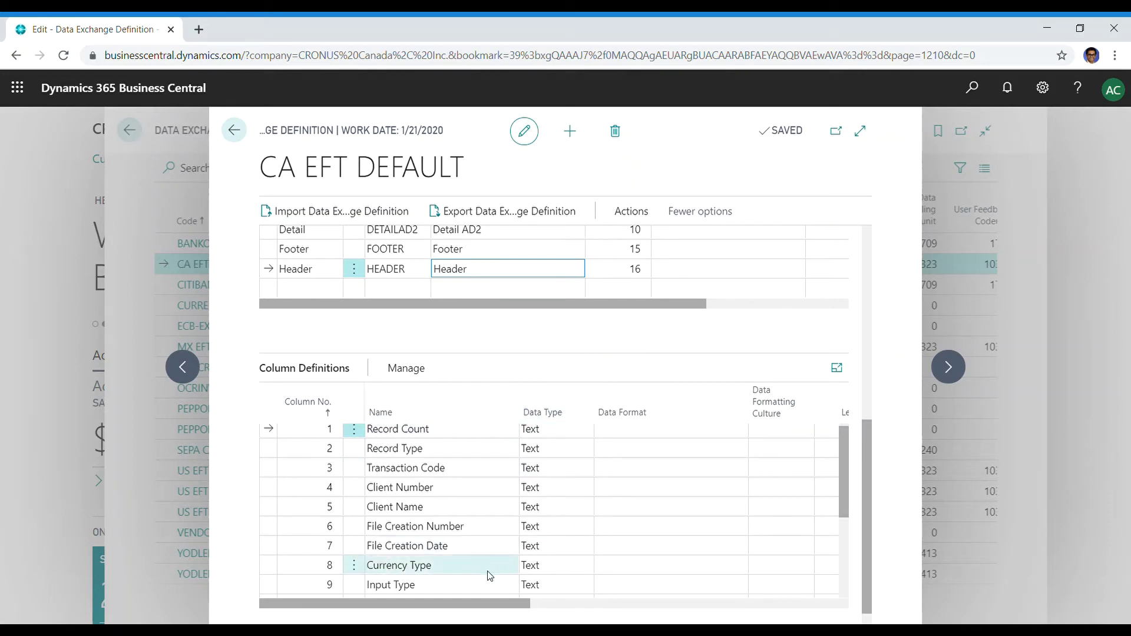
- Scroll across the Header column definitions grid, then show the Footer line's 15 column definitions
drag(464, 602, 514, 597)
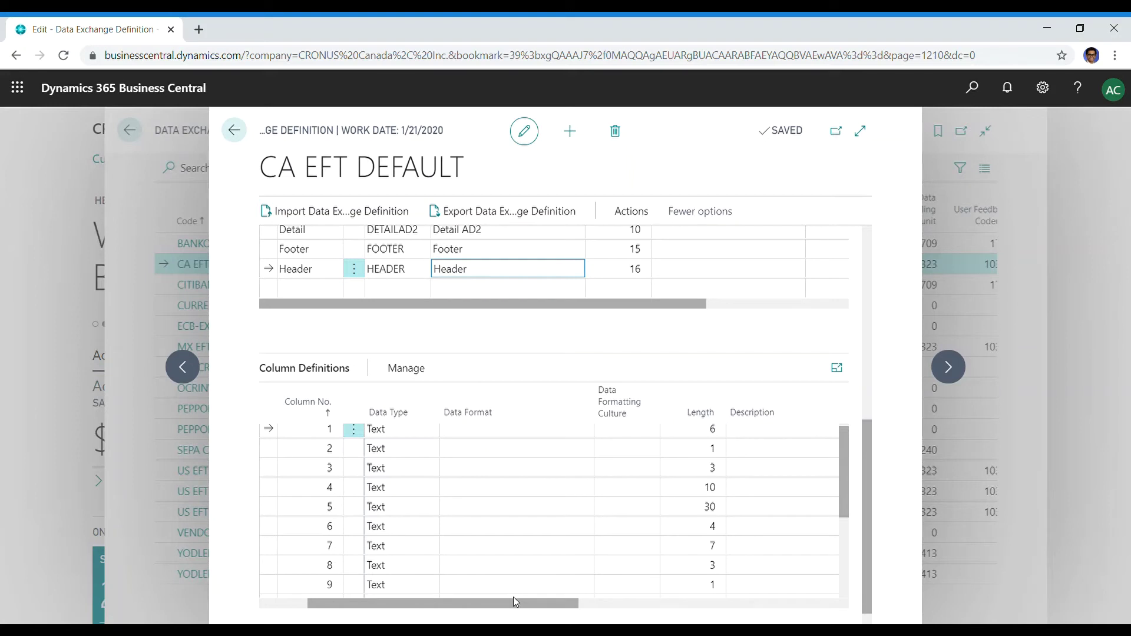
drag(513, 596, 574, 599)
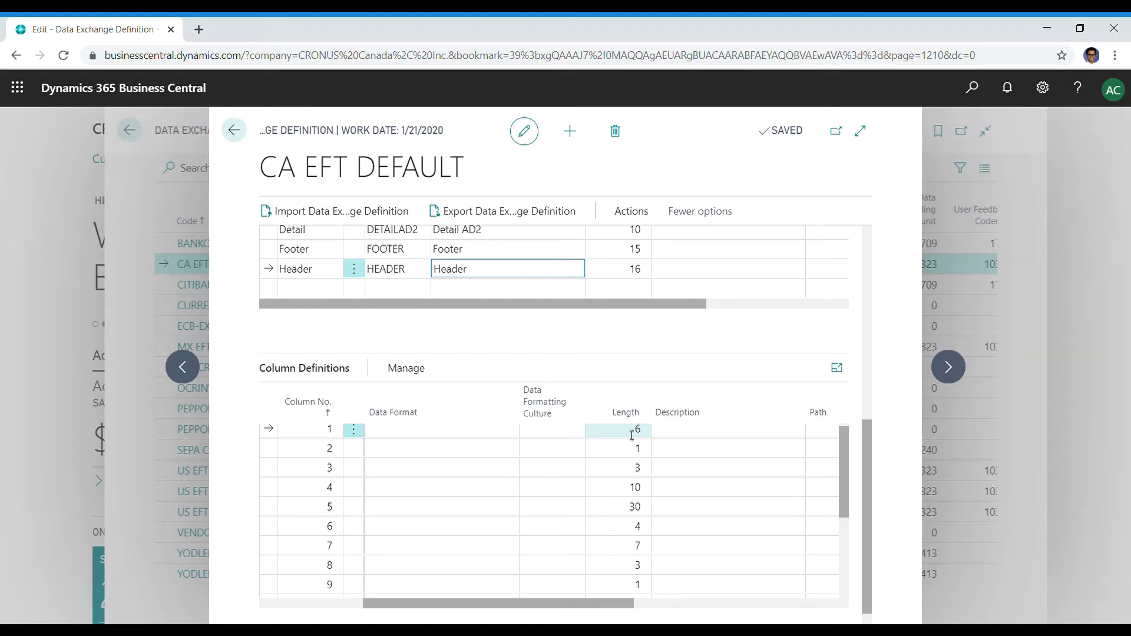
drag(553, 603, 716, 605)
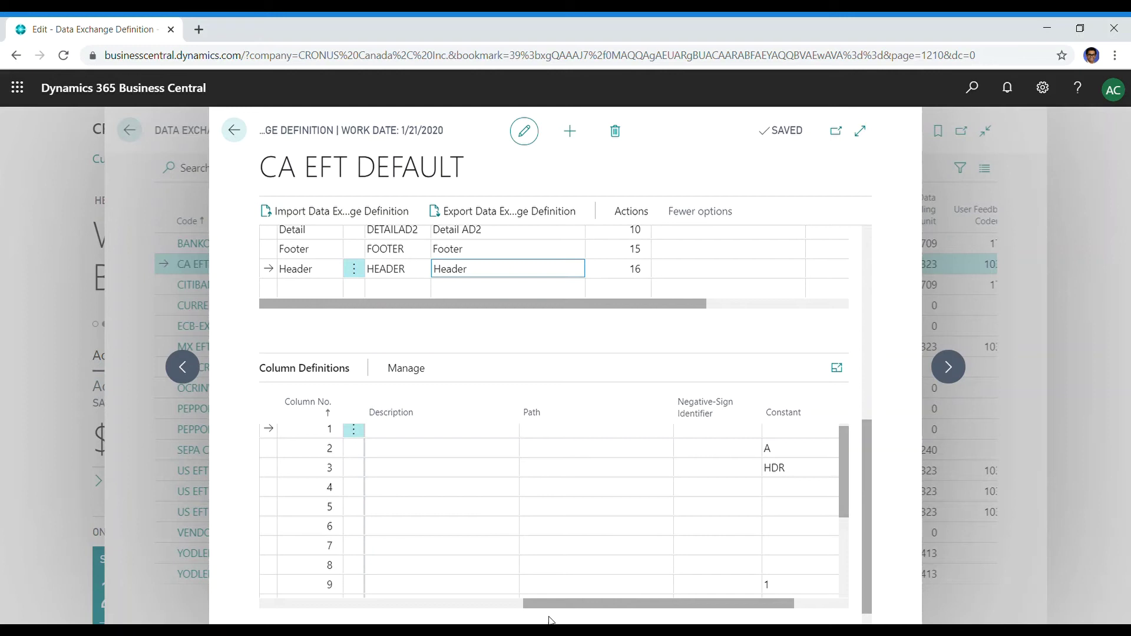
click(480, 604)
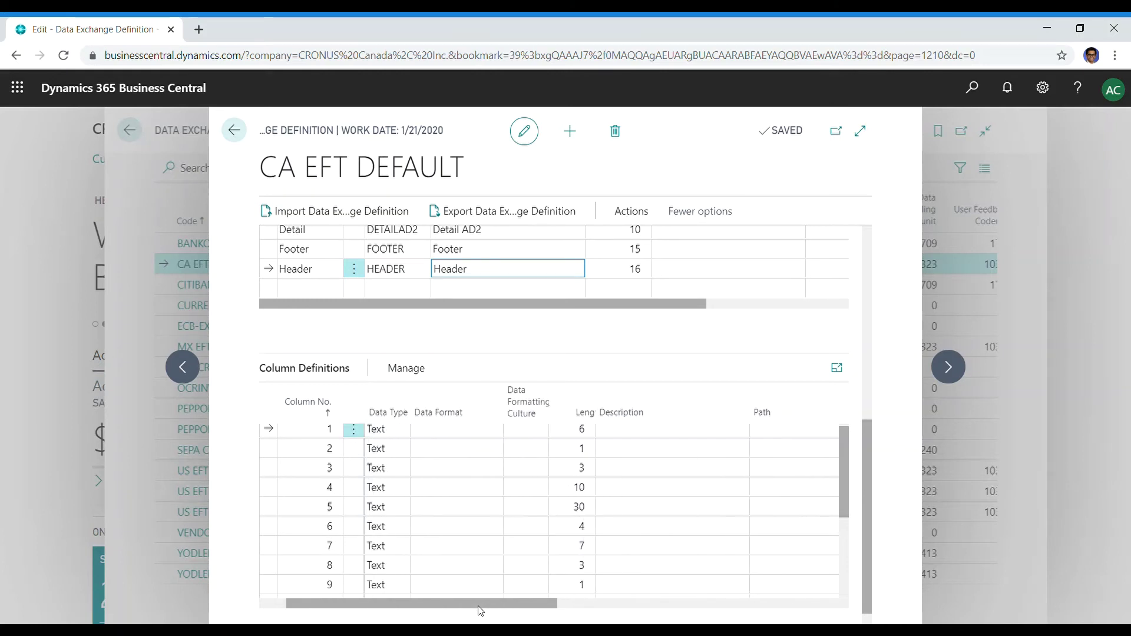
drag(480, 605, 454, 606)
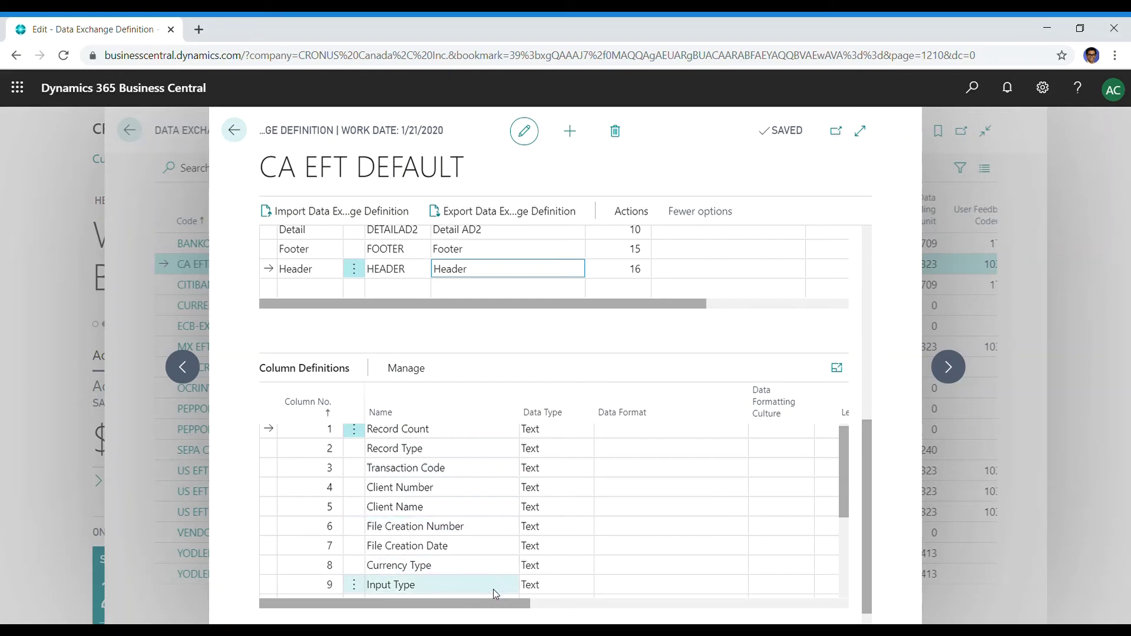
drag(493, 606, 604, 605)
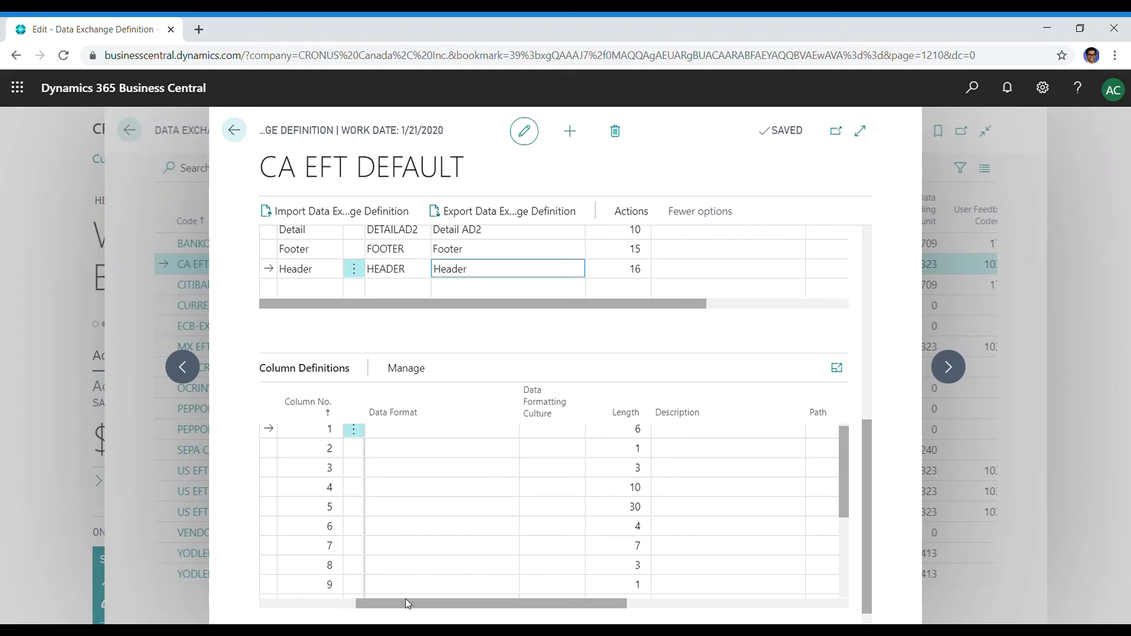
click(334, 602)
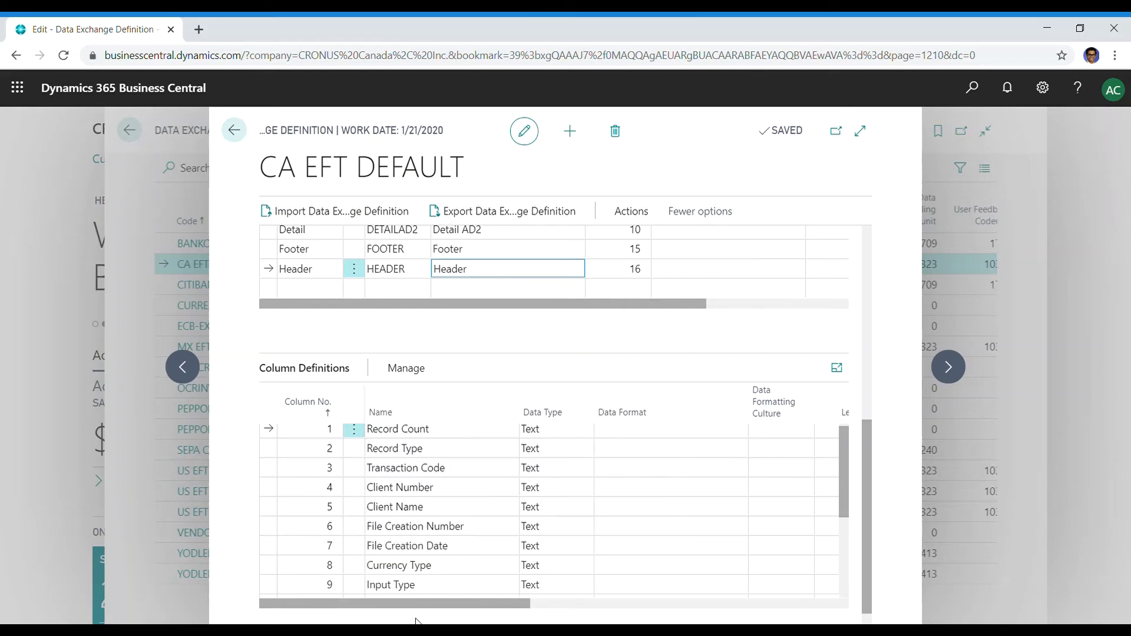
click(486, 250)
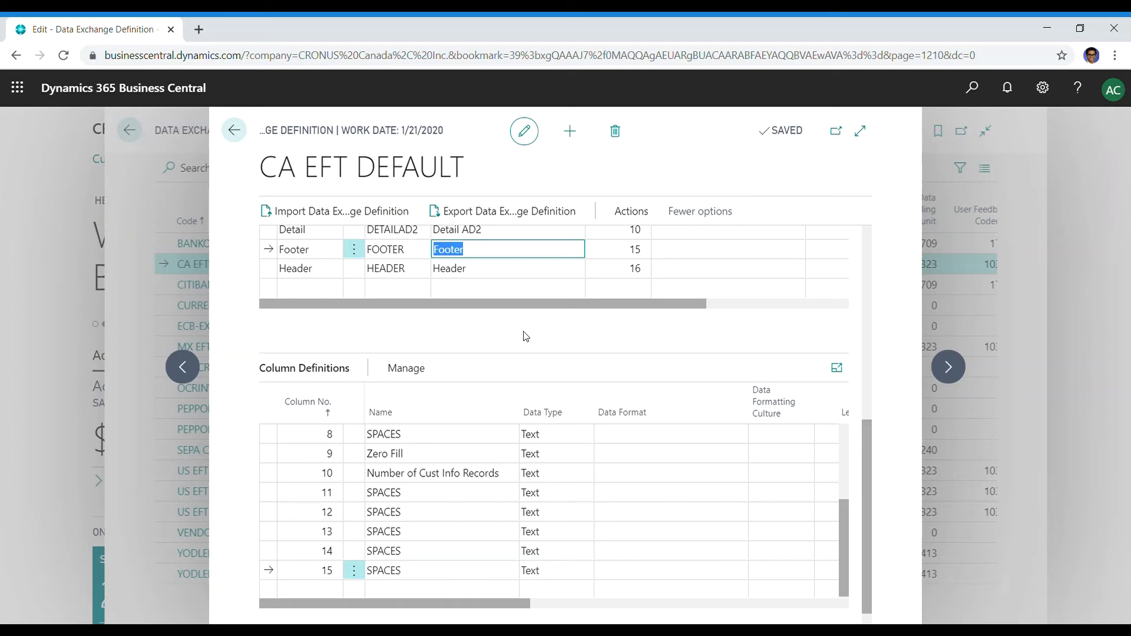
click(504, 330)
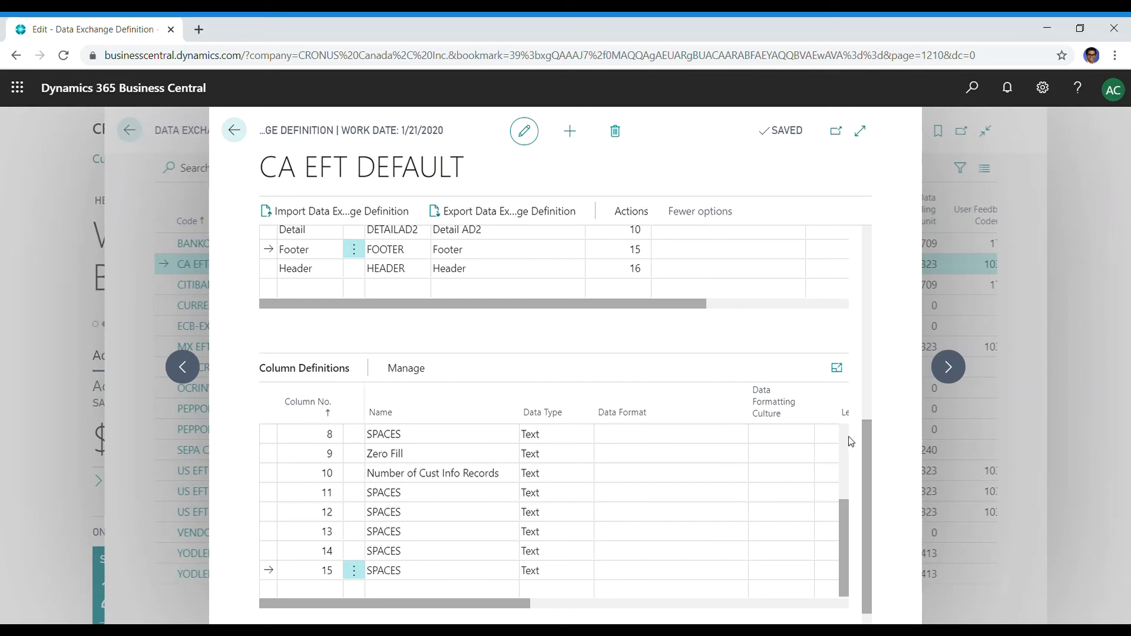
scroll(845, 453, up, 3)
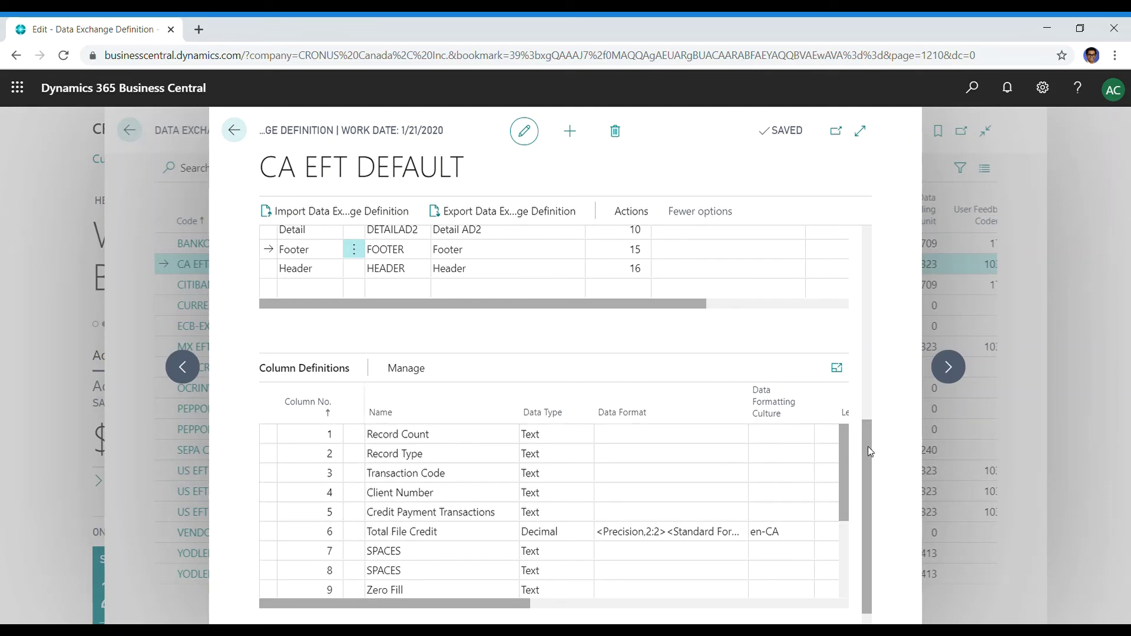
scroll(868, 448, down, 1)
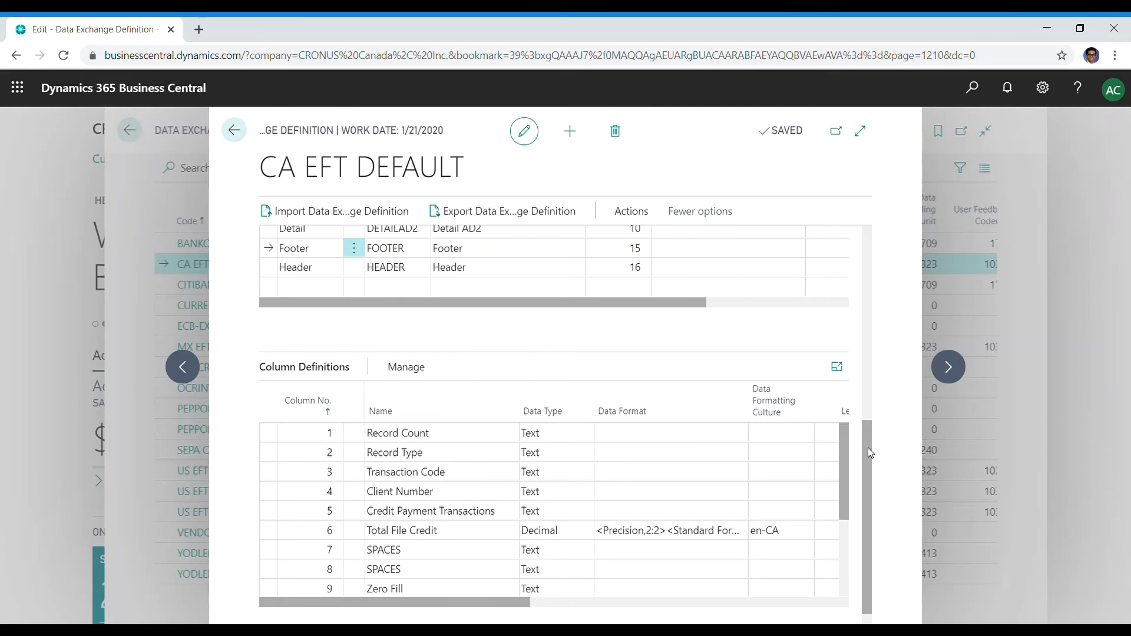
click(438, 441)
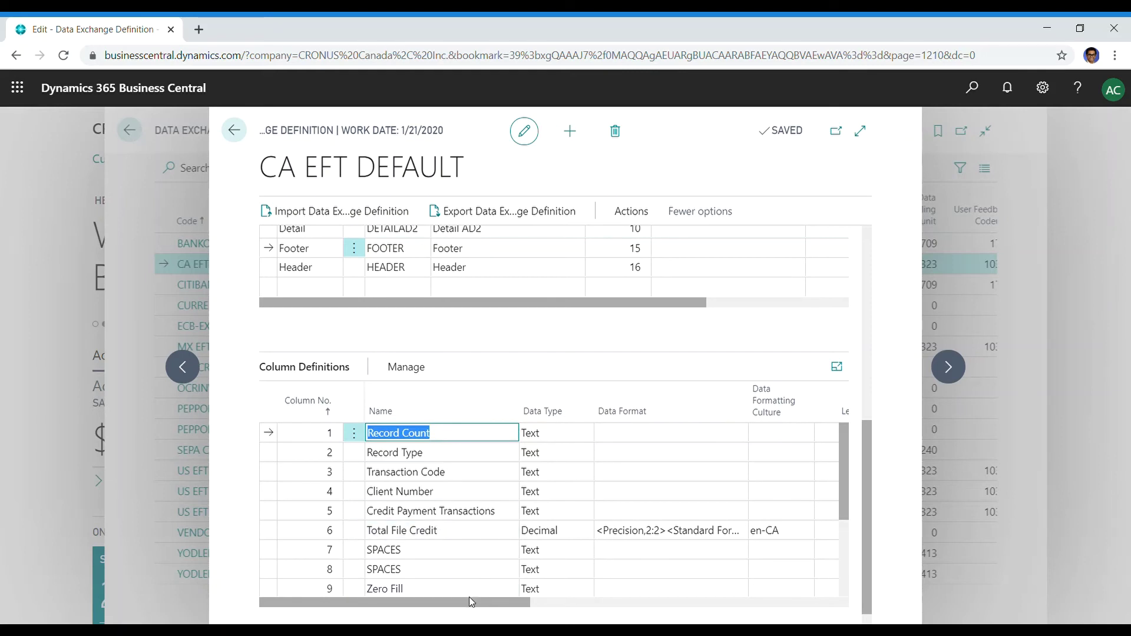
drag(469, 603, 695, 596)
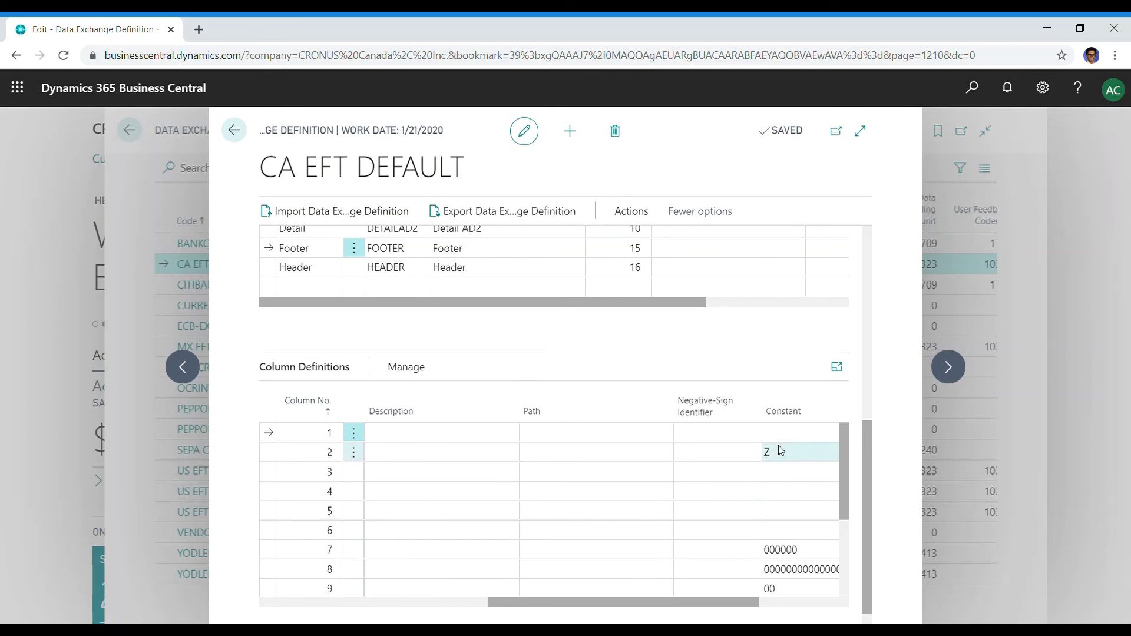
click(413, 601)
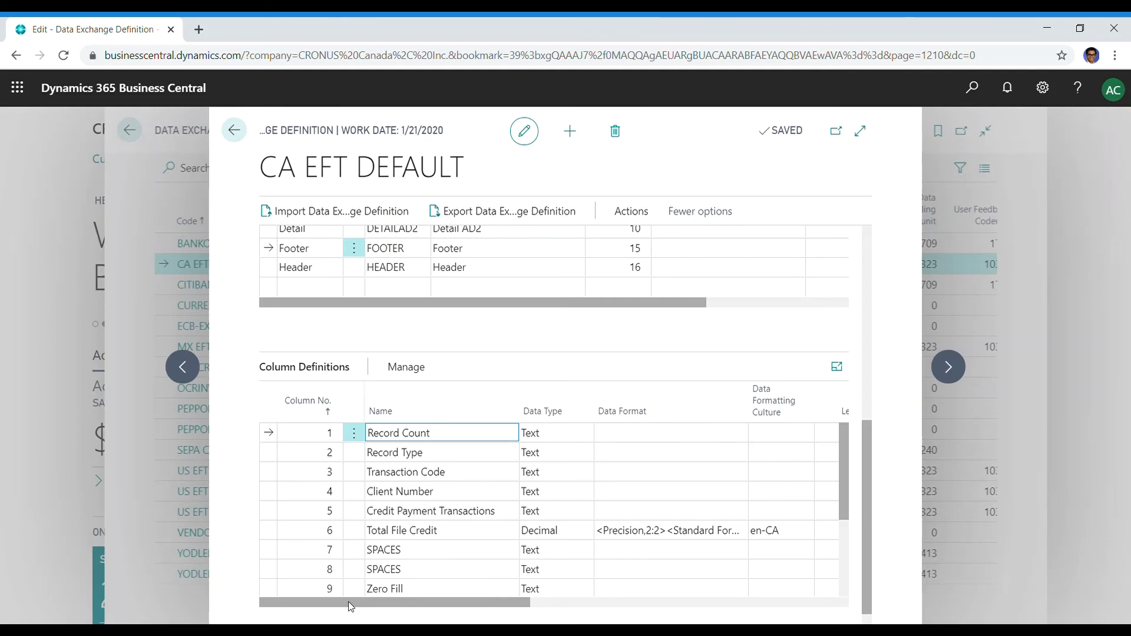
drag(446, 602, 563, 602)
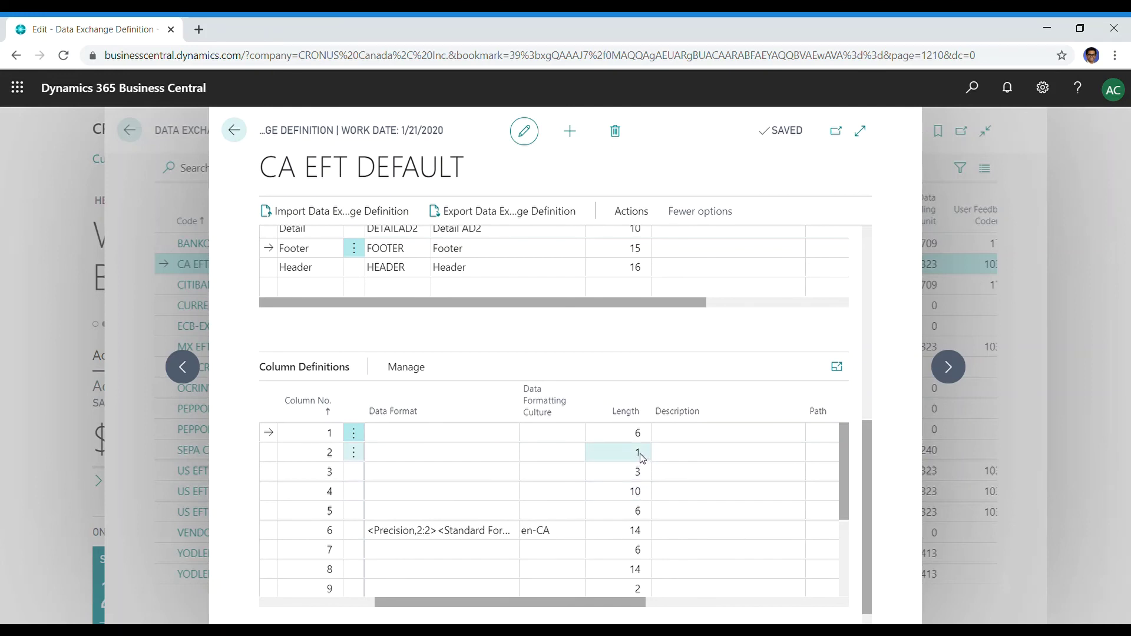
drag(571, 602, 842, 603)
click(462, 457)
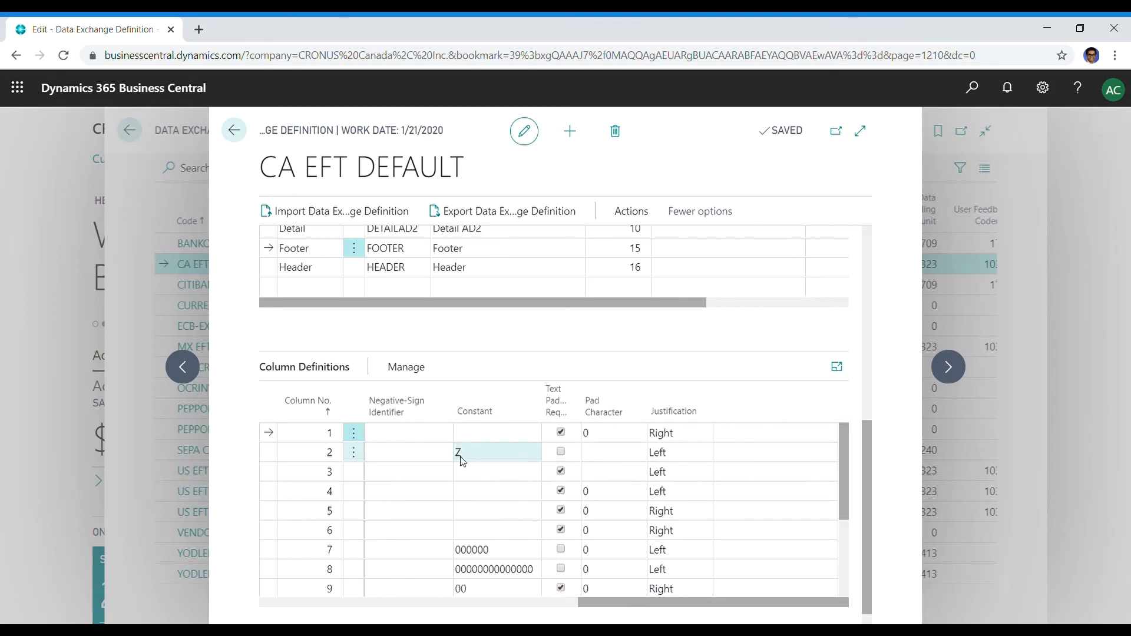
click(477, 468)
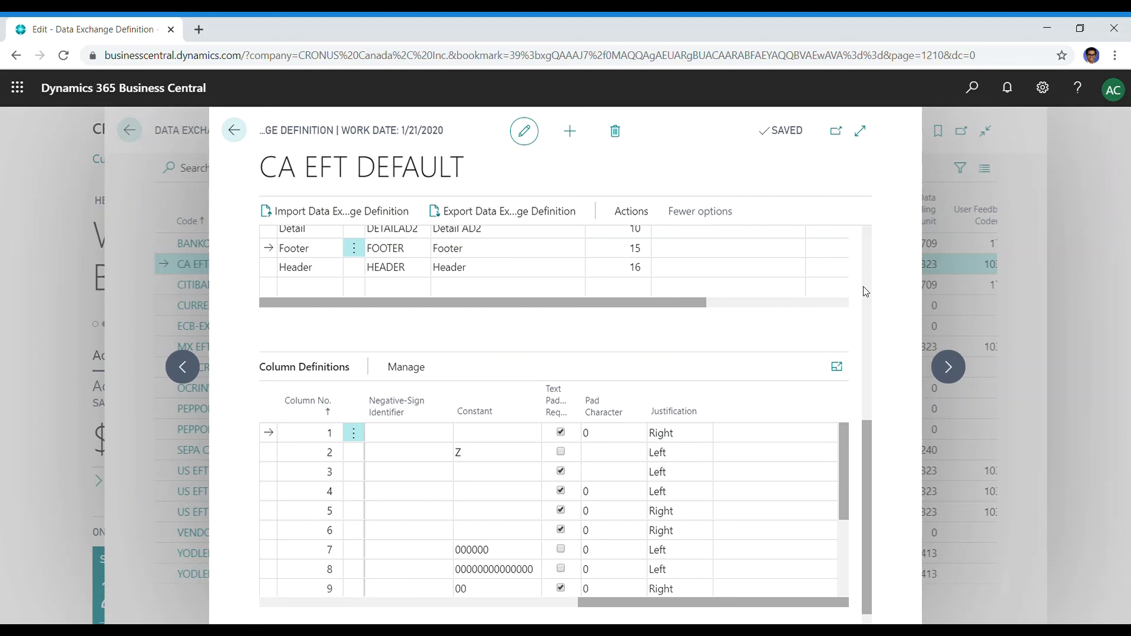
scroll(870, 279, up, 6)
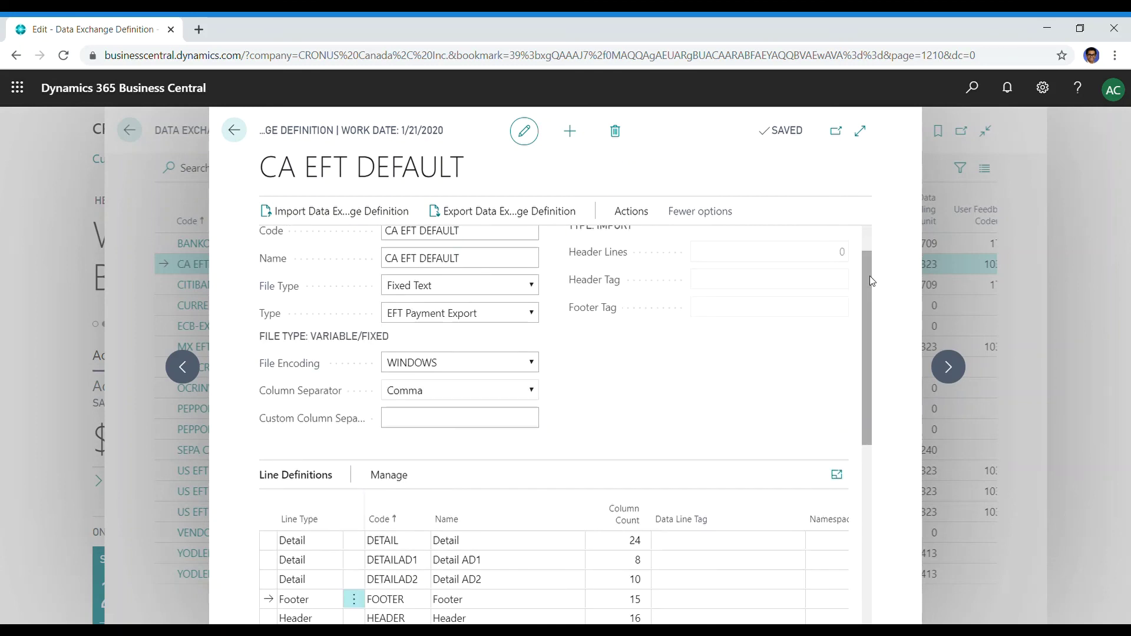
drag(870, 276, 868, 305)
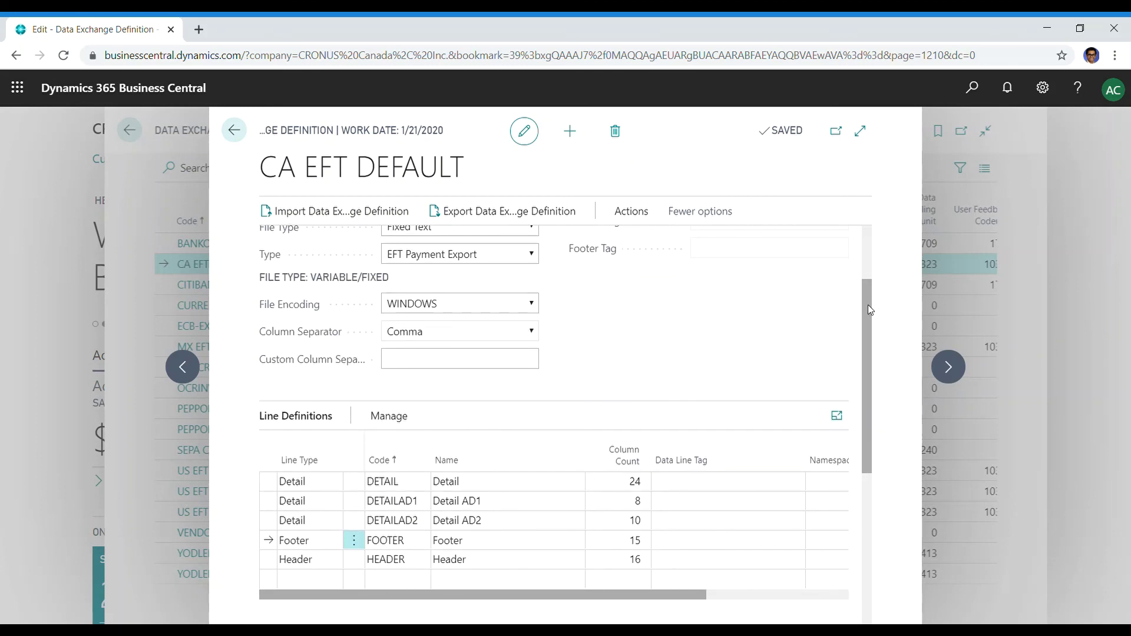